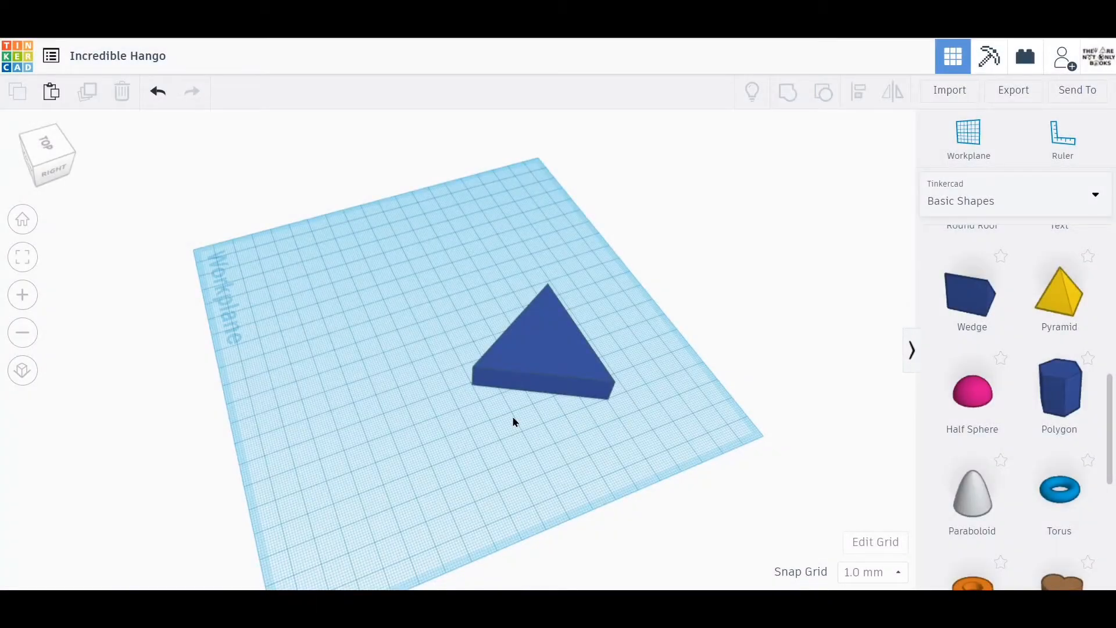
- Duplicate the blue triangle and scale the copy down proportionally so it is slightly smaller than the original
right_click_drag(514, 422, 196, 434)
middle_click_drag(197, 433, 306, 409)
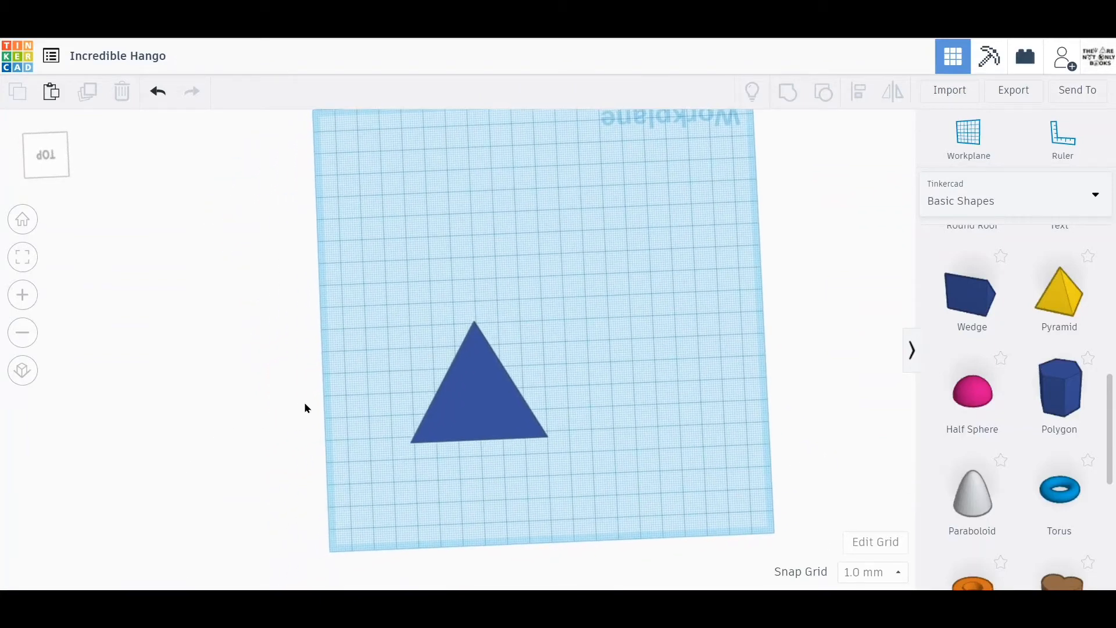
left_click(472, 400)
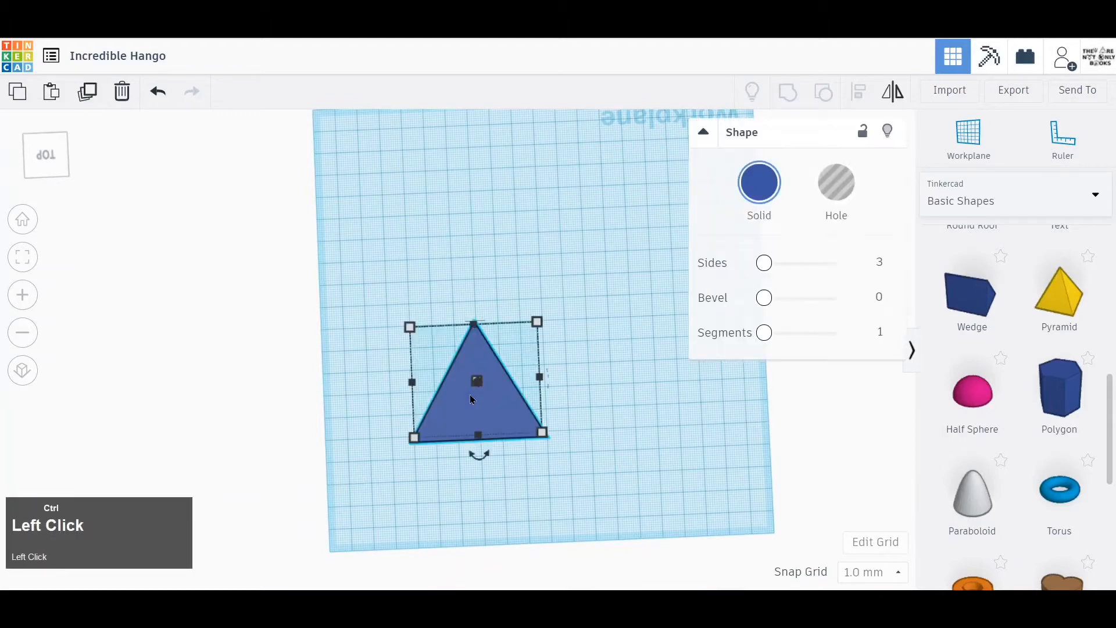
key("ctrl+c")
left_click(472, 400)
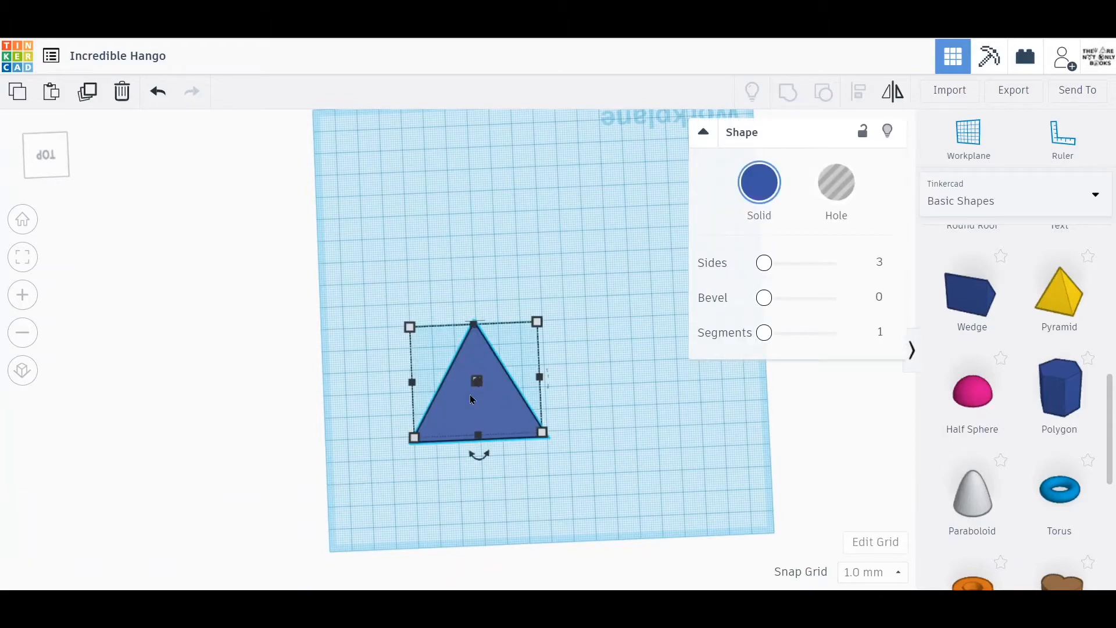
key("ctrl+v")
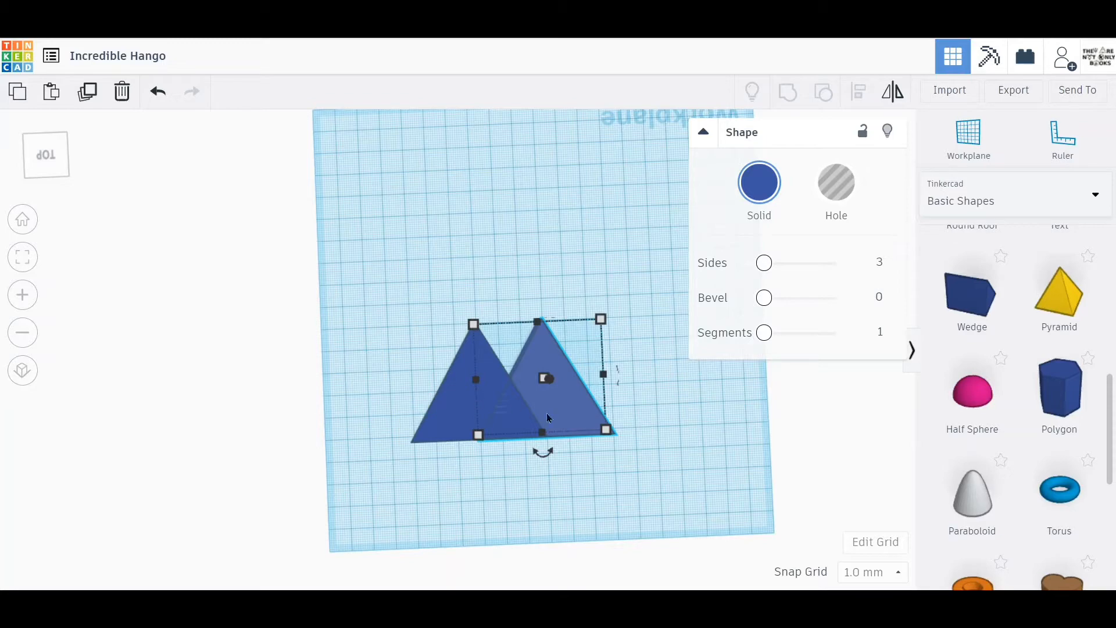
mouse_move(603, 426)
left_mouse_down("shift")
mouse_move(573, 398)
mouse_move(587, 414)
left_mouse_up("shift")
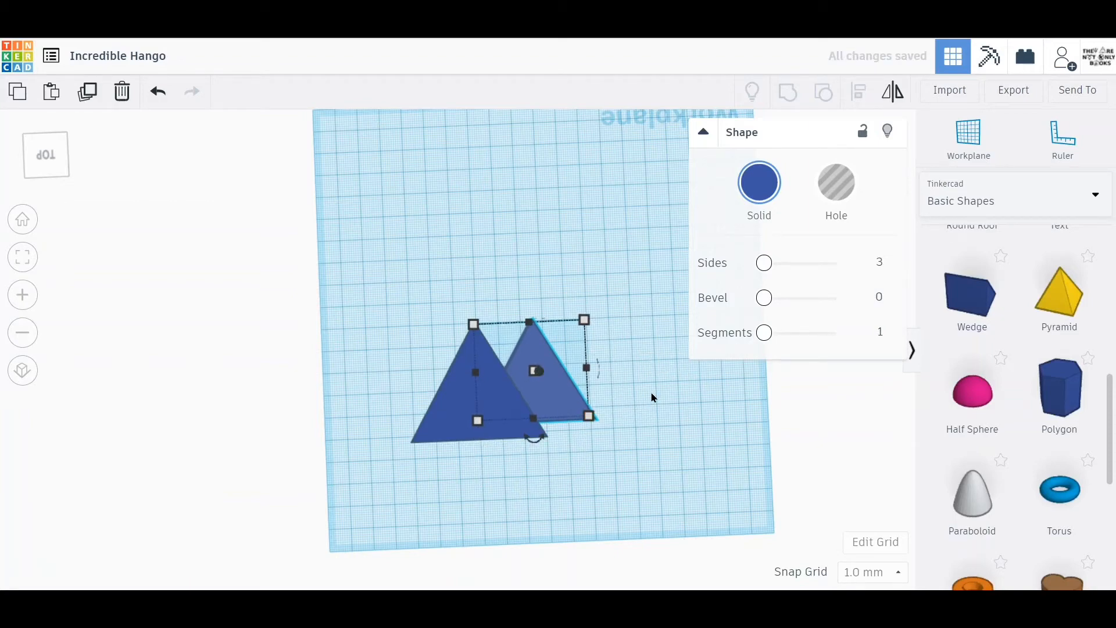
- Increase the smaller triangle's height so it rises above the original triangle
right_click_drag(653, 397, 420, 317)
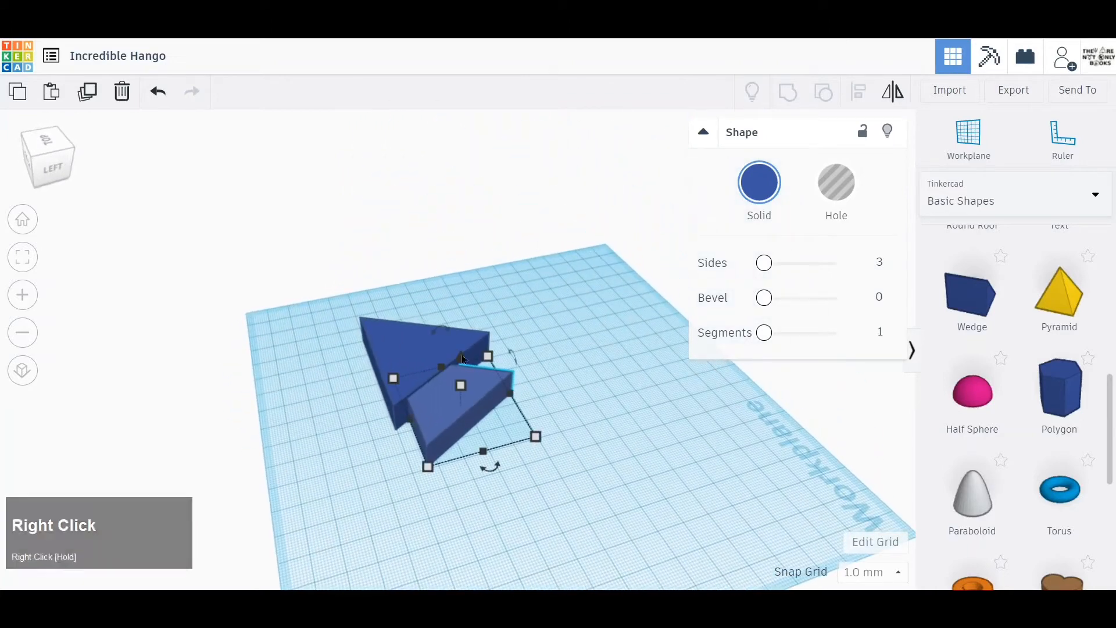
left_click_drag(467, 387, 456, 340)
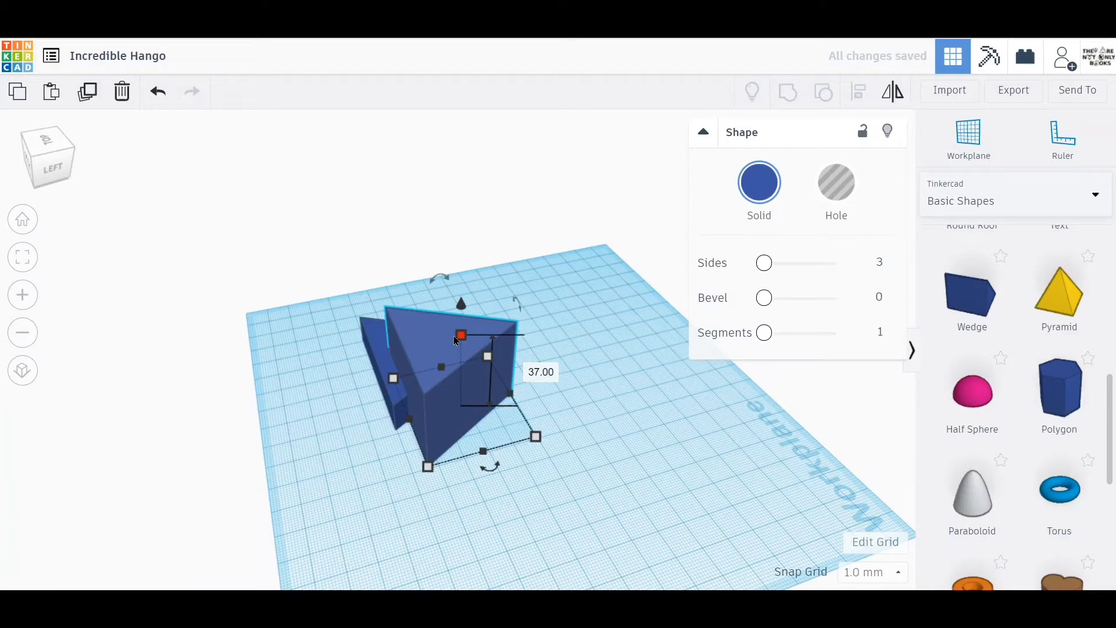
key("ctrl+z")
- Move the smaller triangle over the original triangle and turn it into a hole
right_click_drag(545, 417, 738, 547)
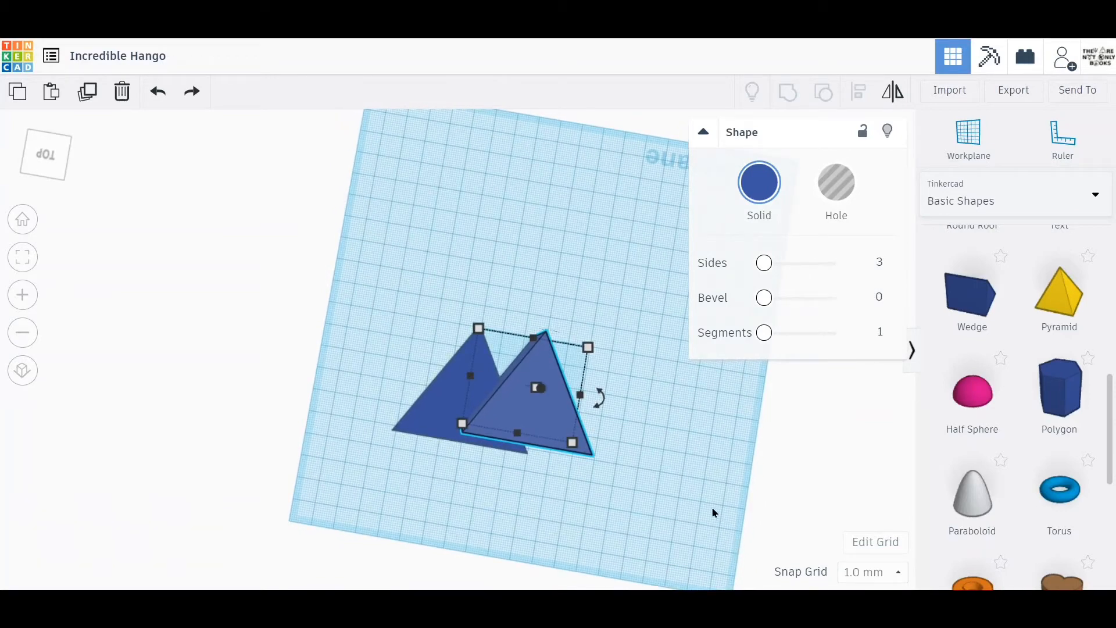
left_click_drag(546, 409, 479, 413)
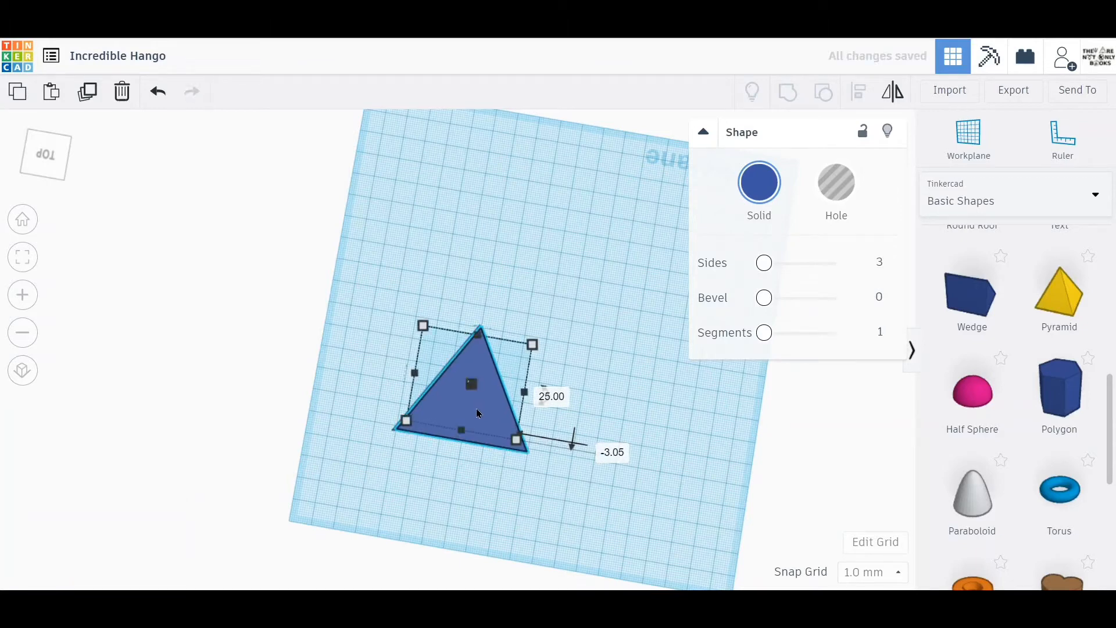
left_click(836, 175)
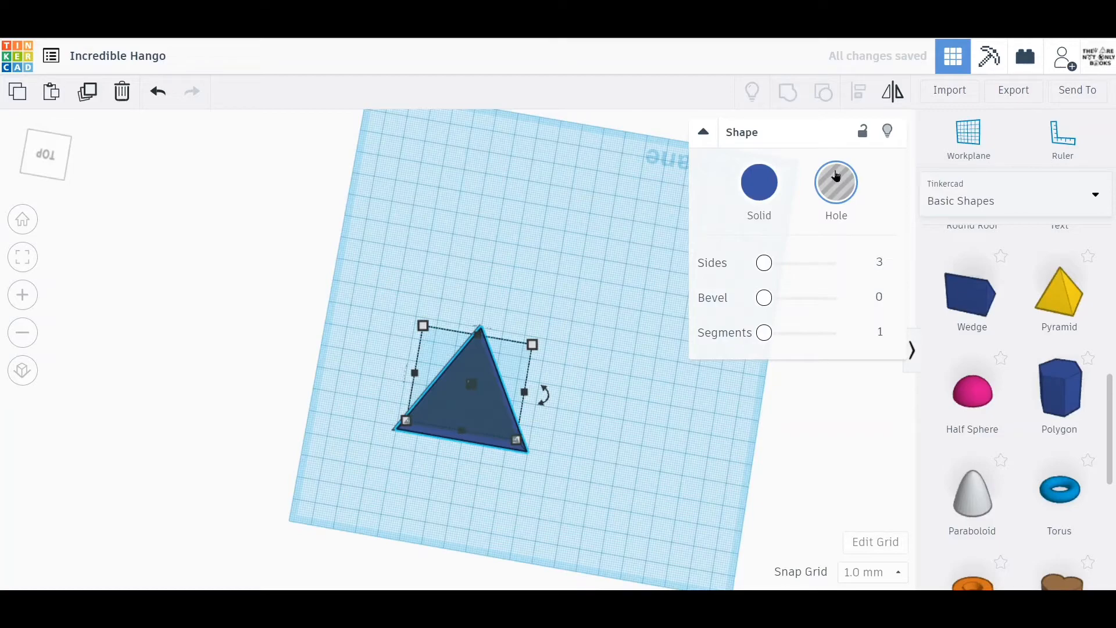
- Try grouping the hole triangle with the solid triangle to cut out its interior, and undo the grouping
scroll(491, 397, "up", 5)
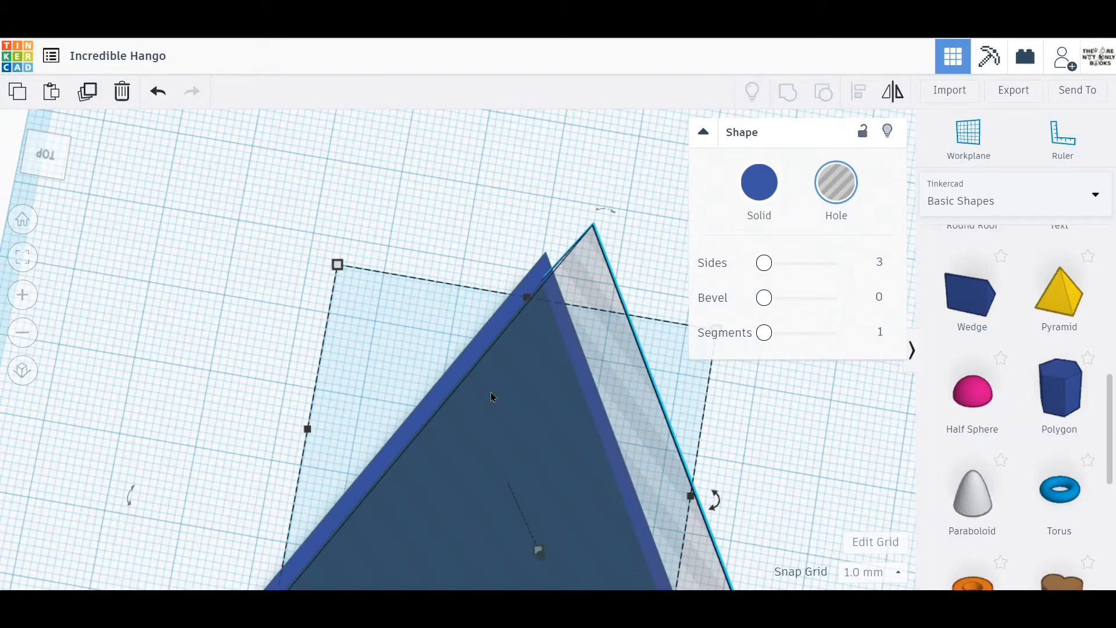
left_click(491, 397)
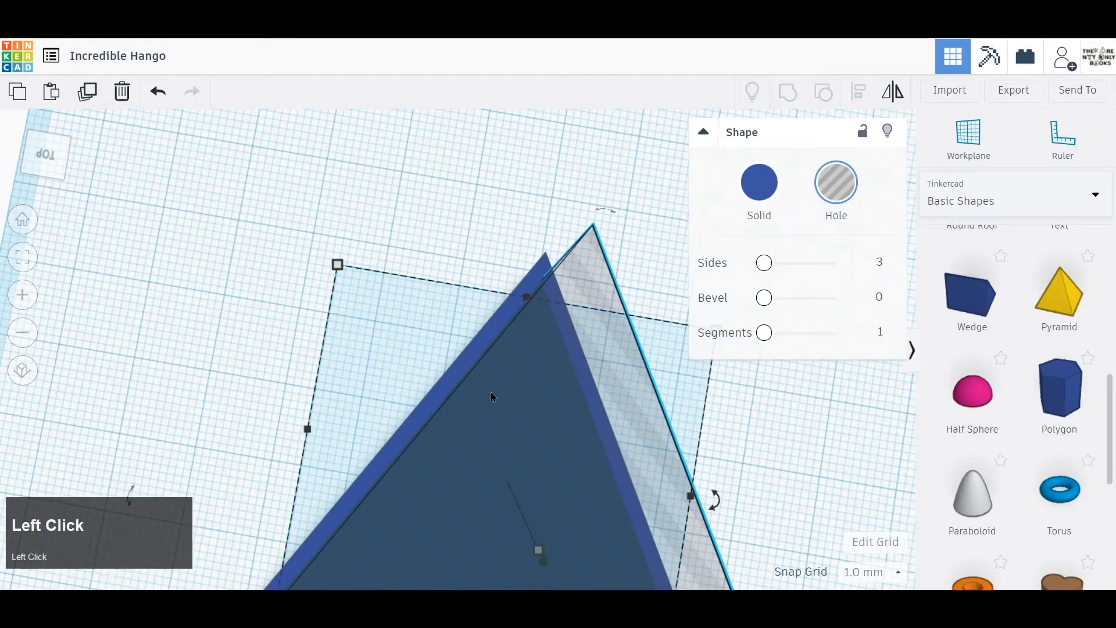
left_click(441, 381, "shift")
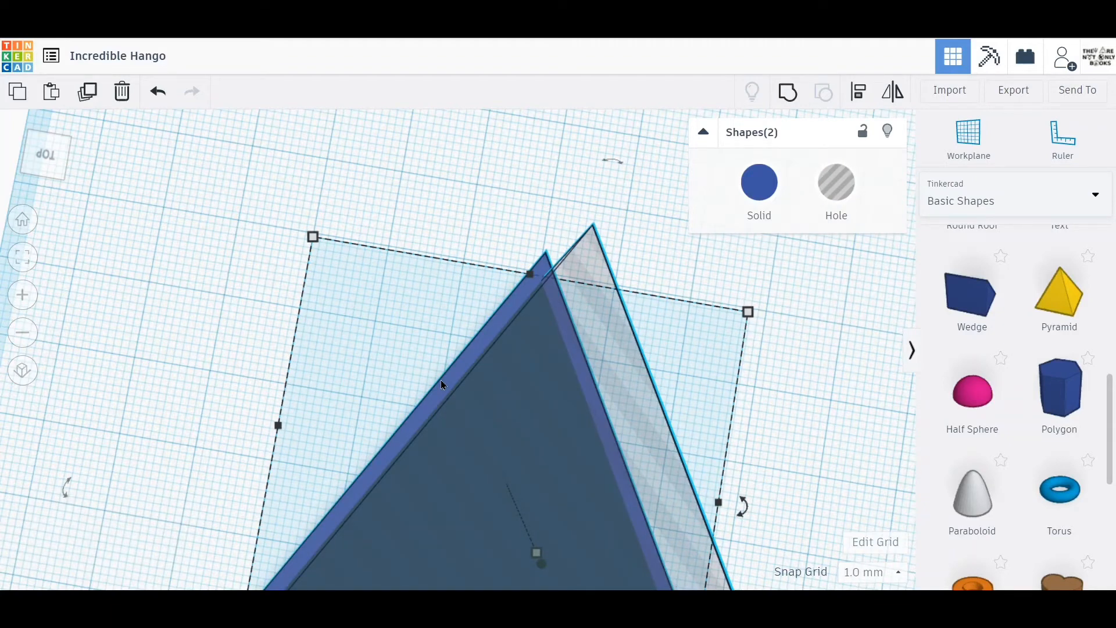
left_click(788, 92)
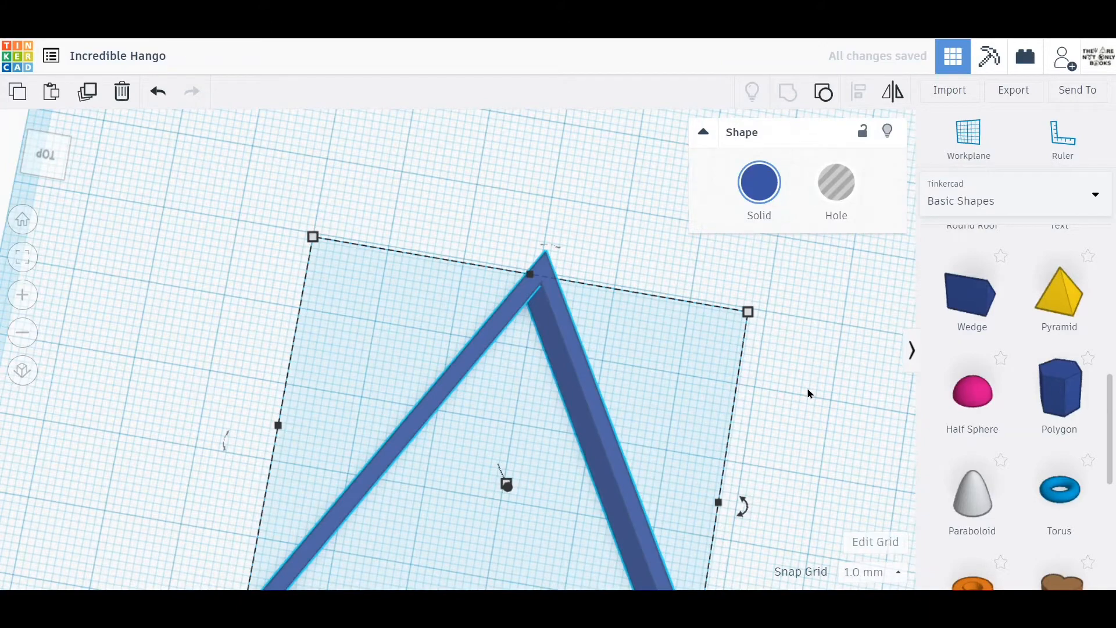
scroll(808, 394, "down", 5)
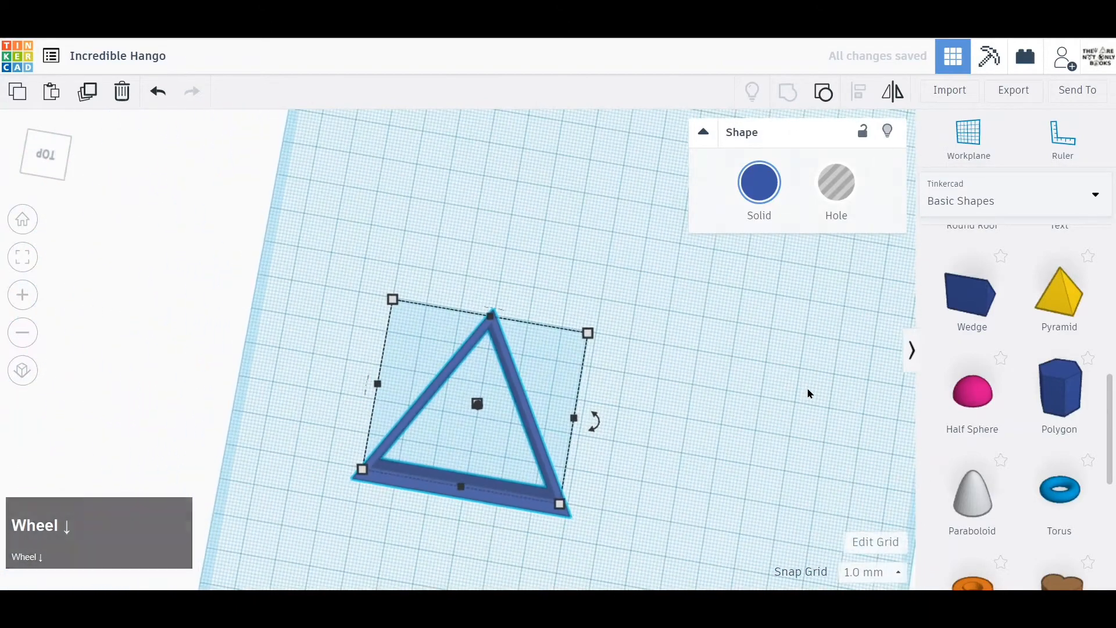
left_click_drag(644, 457, 680, 459)
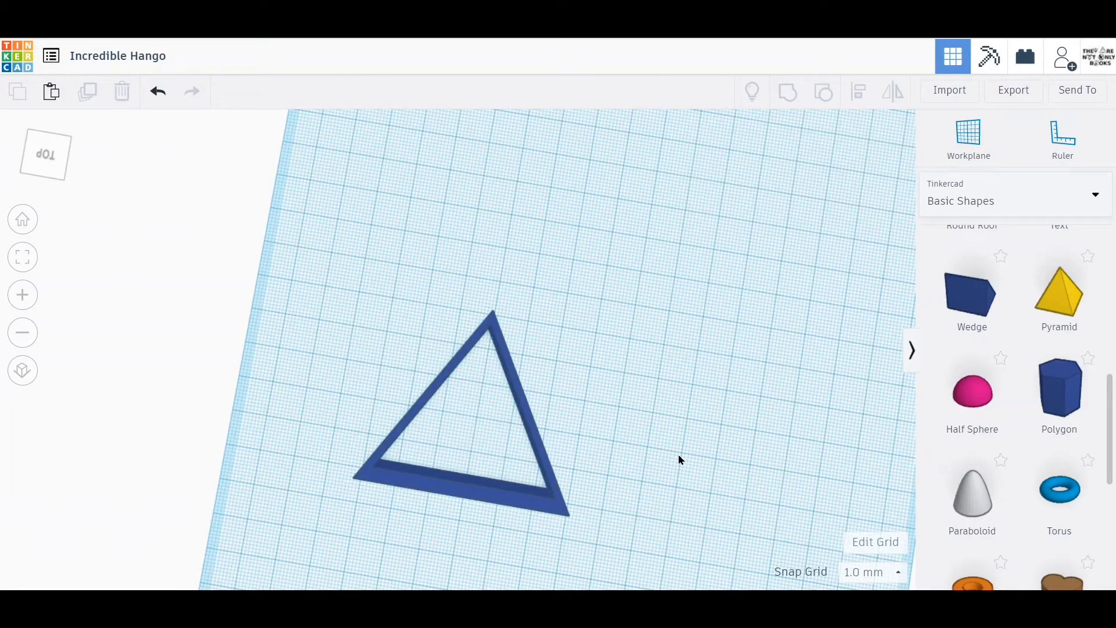
key("ctrl+z")
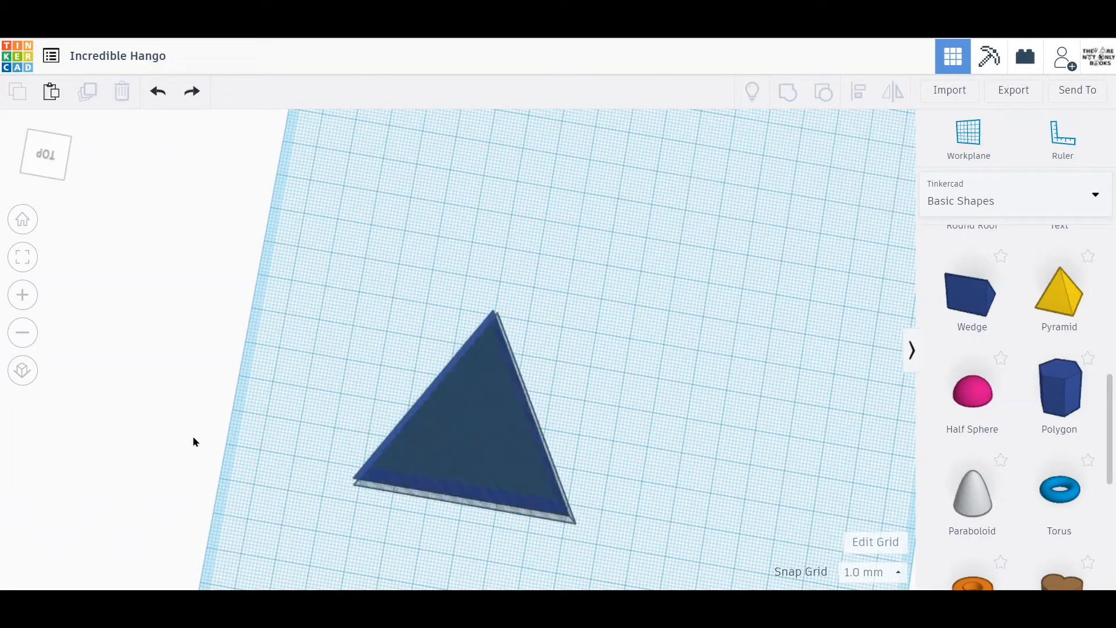
- Center the hole triangle within the solid one in an orthographic top view and group them into a hollow frame
left_click(21, 372)
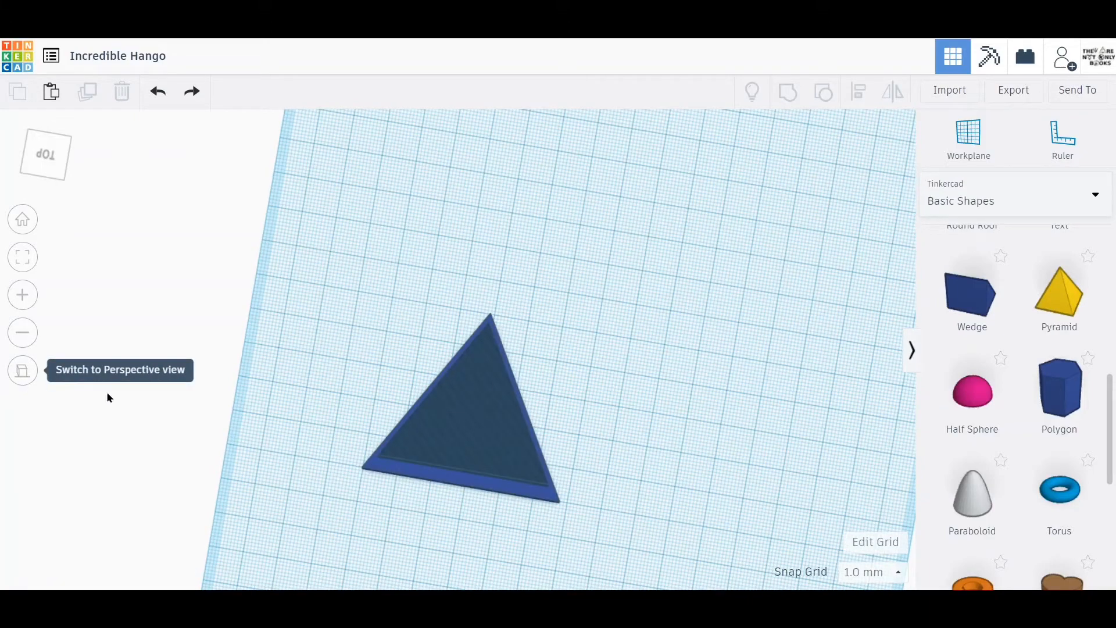
left_click_drag(651, 371, 651, 397)
left_click(465, 427)
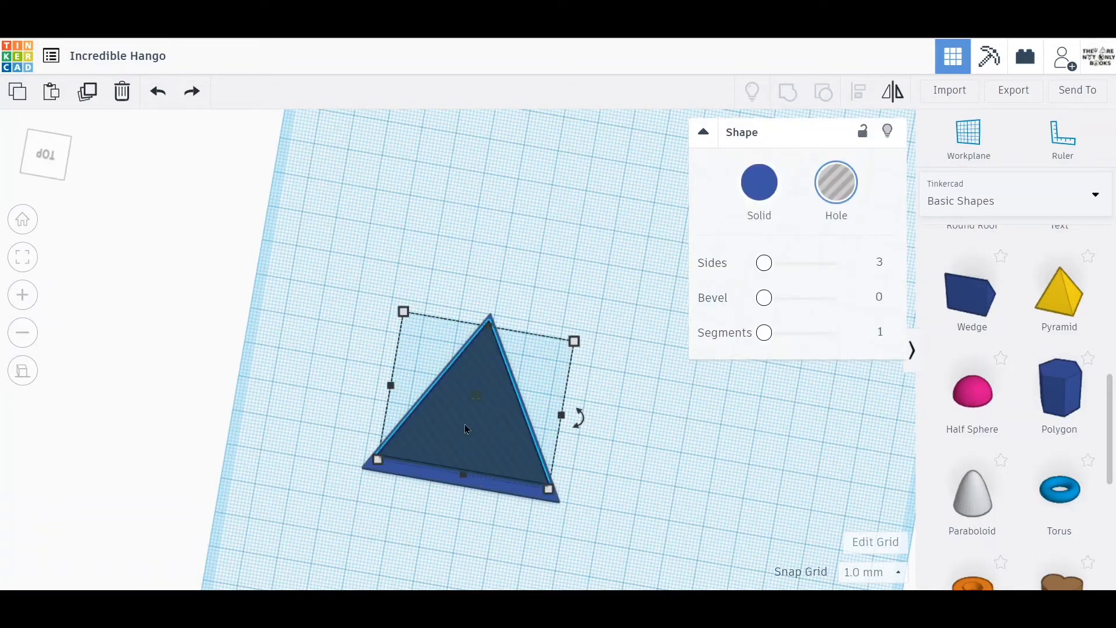
left_click(44, 151)
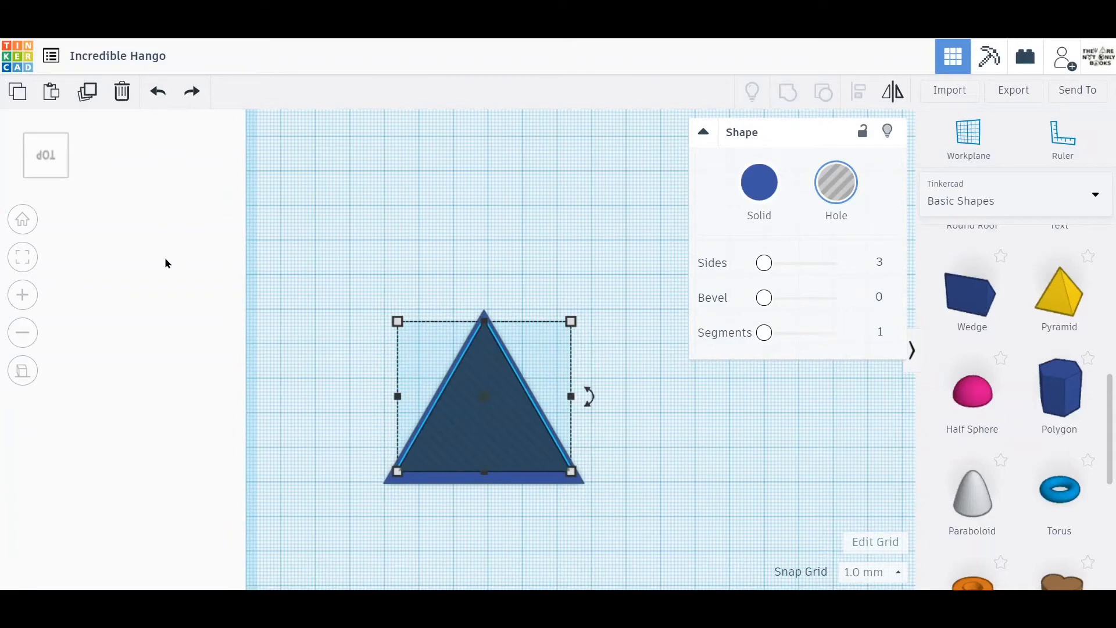
key("Down")
left_click(489, 421)
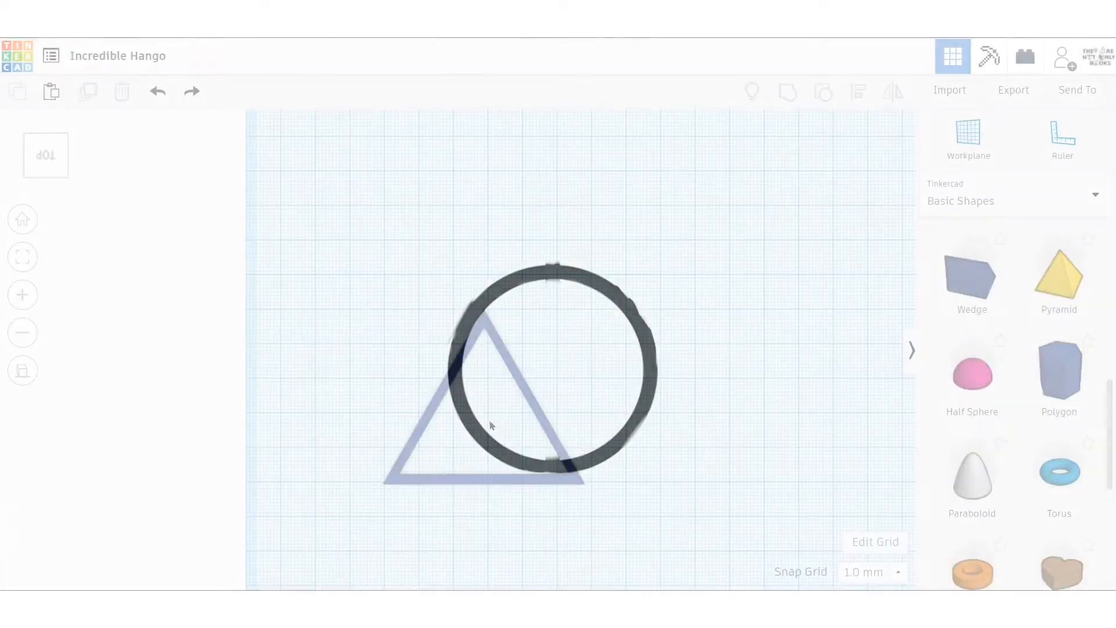
left_click(723, 446)
- Place a solid cylinder with 20 sides inside the hollow triangle frame
scroll(962, 446, "up", 5)
left_click_drag(1069, 364, 486, 429)
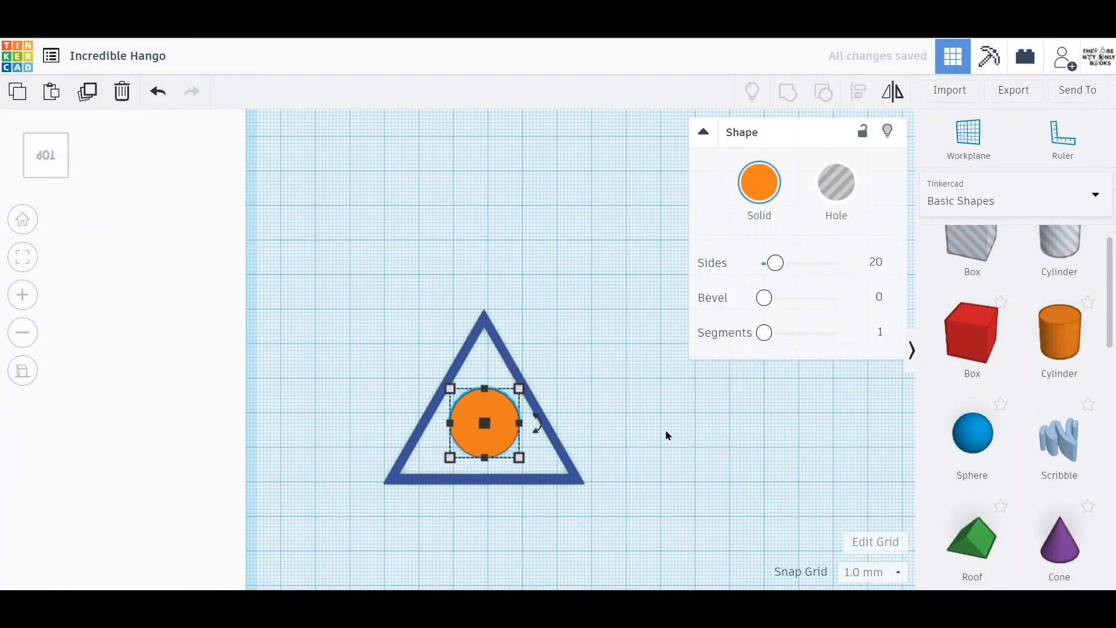
left_click(635, 434)
right_click_drag(622, 411, 424, 398)
left_click(418, 400)
- Enlarge the cylinder proportionally and position it so it touches all three inner sides of the triangle frame
left_click_drag(405, 466, 407, 494, "shift")
right_click_drag(591, 463, 738, 542)
key("Up")
key("Left")
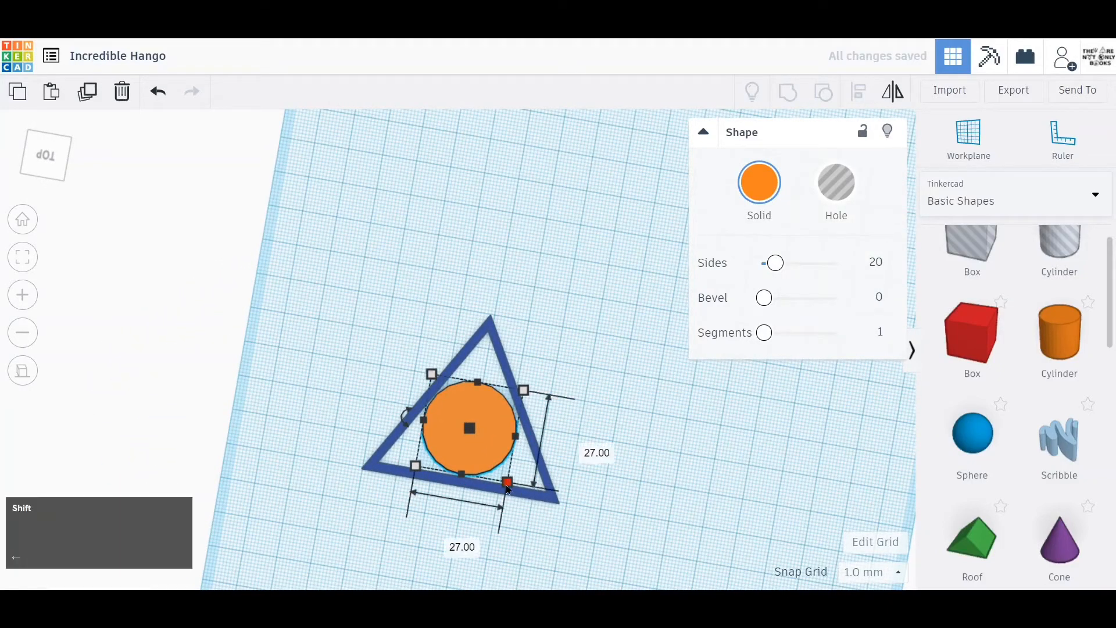
left_click_drag(508, 490, 516, 497, "shift")
key("Left")
key("Up")
left_click(720, 476)
- Add a second cylinder beside the triangle frame and scale it proportionally to about 28 mm in diameter
right_click_drag(618, 434, 630, 587)
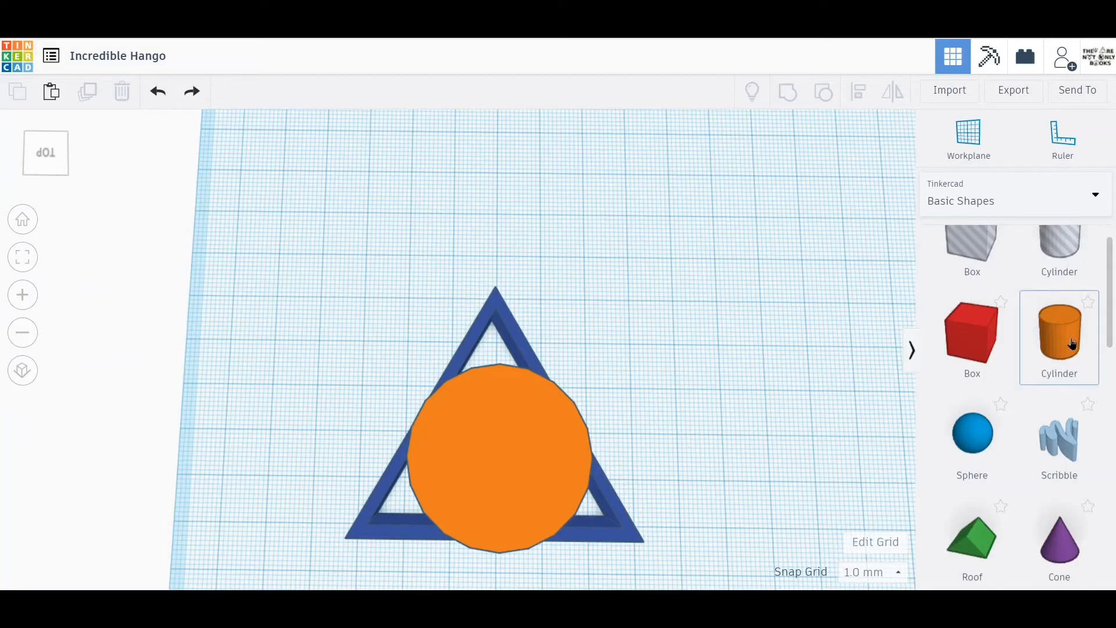
left_click(1082, 355)
left_click(663, 420)
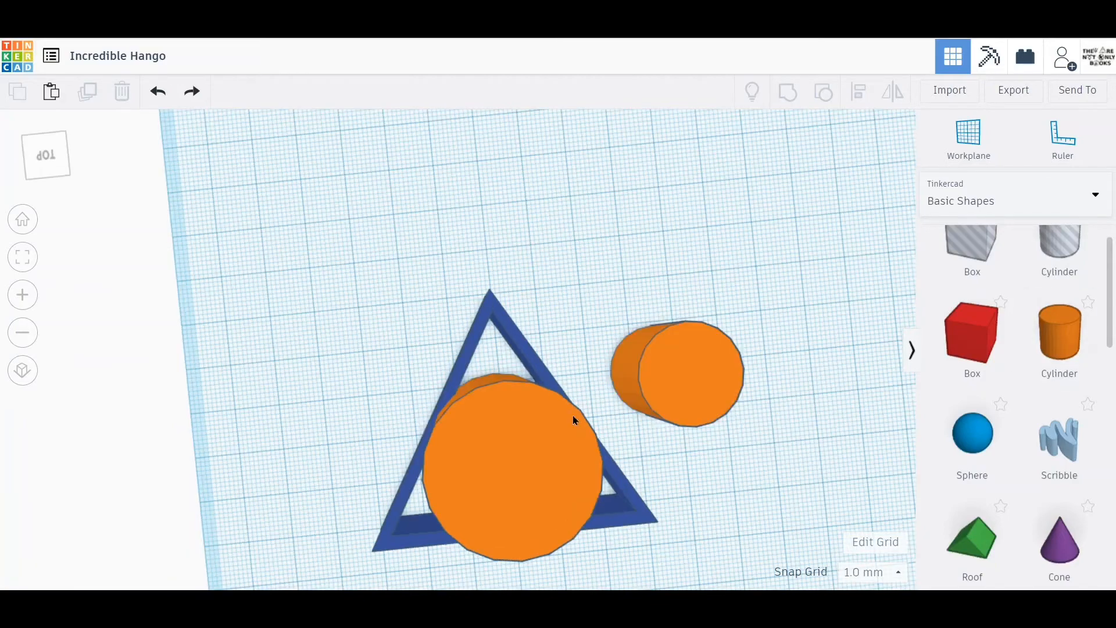
left_click(697, 392)
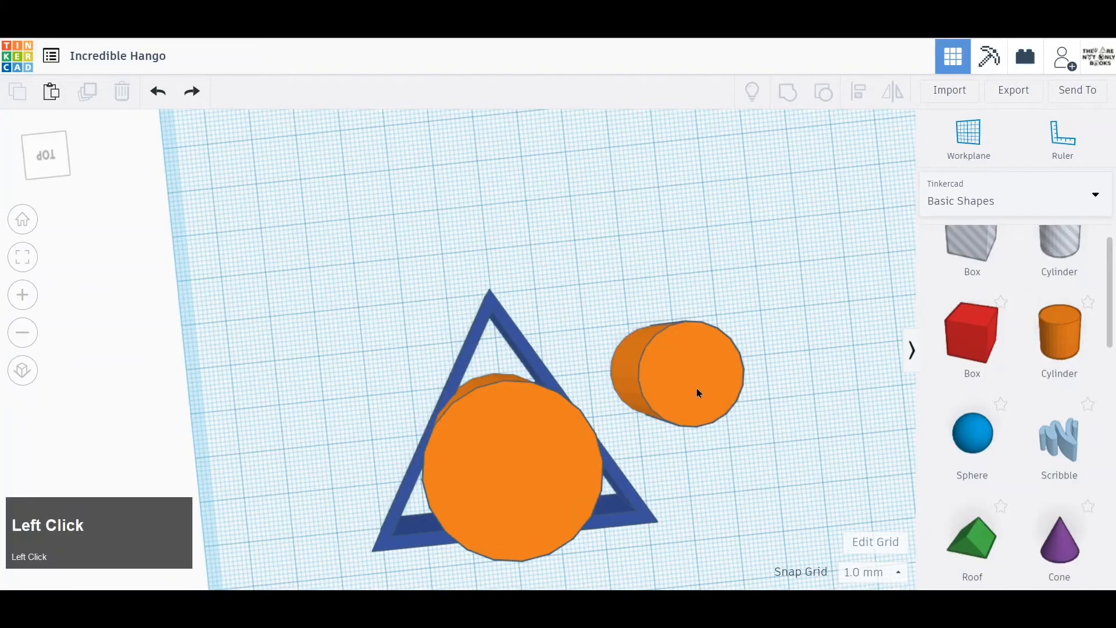
left_click_drag(702, 410, 714, 445, "shift")
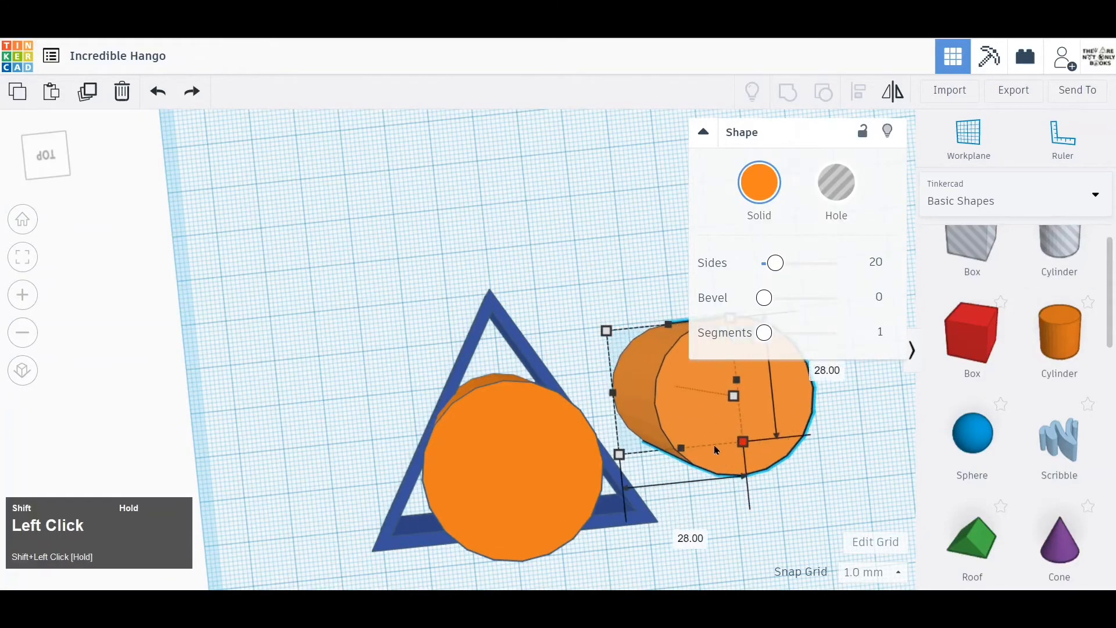
- Increase the second cylinder's height and move it over the first cylinder inside the triangle
right_click_drag(851, 447, 507, 319)
left_click_drag(294, 251, 295, 103)
right_click_drag(577, 401, 808, 491)
left_click_drag(808, 491, 525, 559)
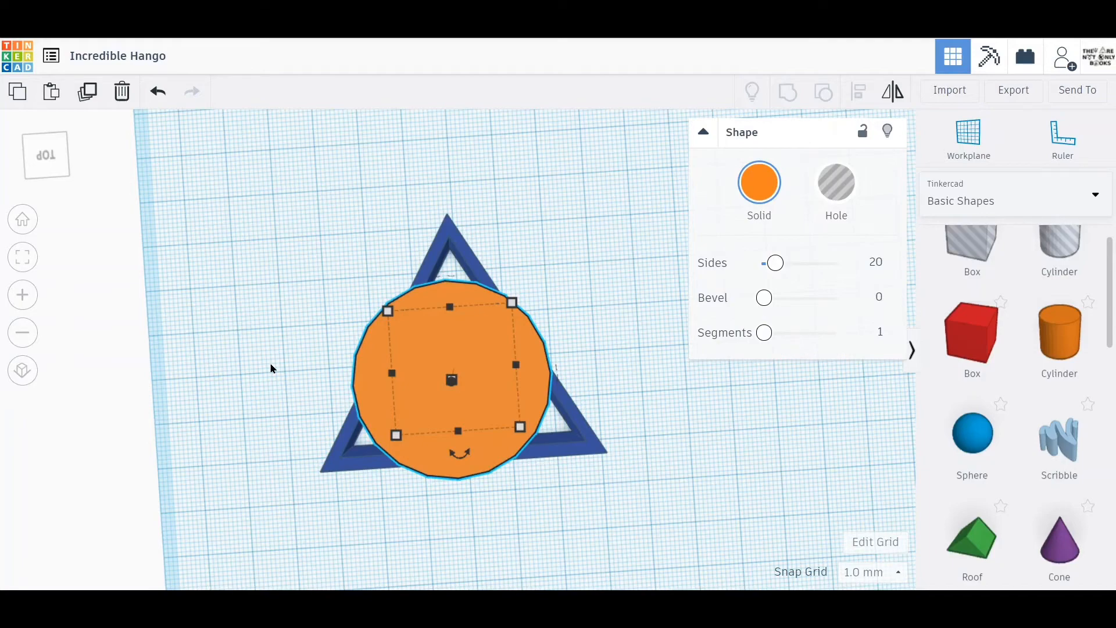
- Set the snap grid to 0.5 mm and center the smaller cylinder within the larger one in orthographic view
right_click_drag(577, 353, 569, 427)
left_click(22, 370)
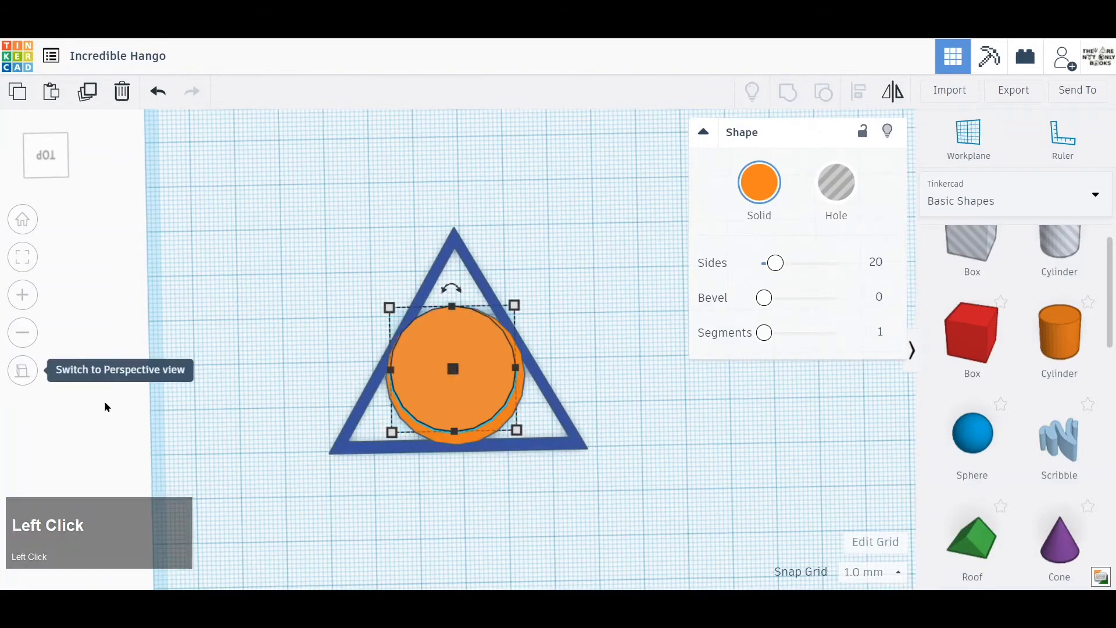
right_click(218, 365)
right_click_drag(215, 360, 235, 410)
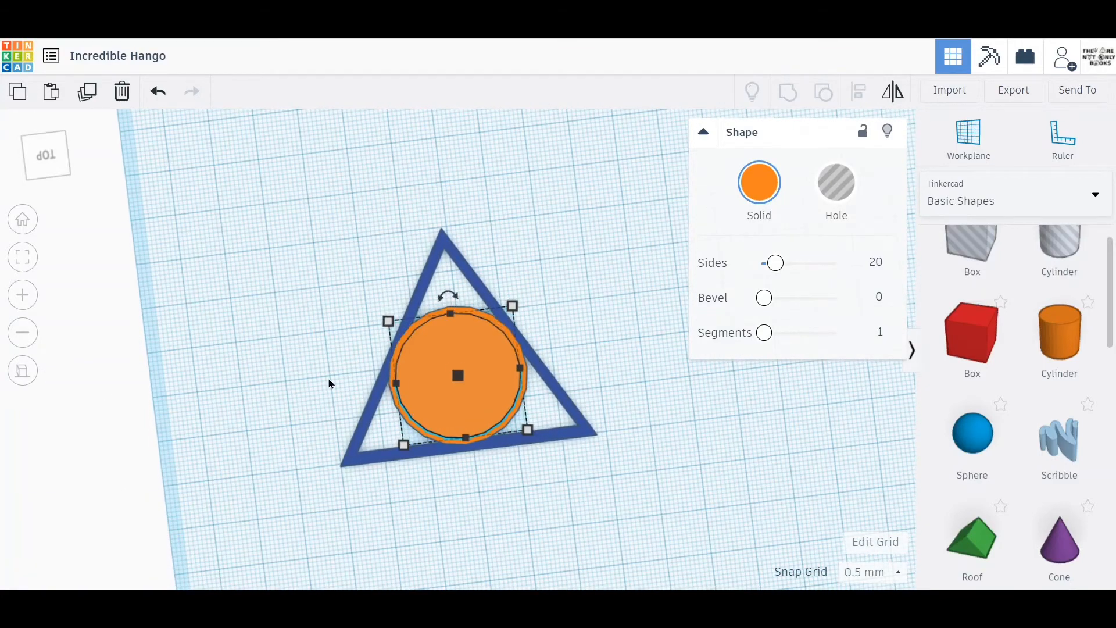
key("Up")
key("Down")
- Turn the smaller cylinder into a hole and group it with the larger cylinder to form a ring
left_click(841, 199)
left_click(507, 335, "shift")
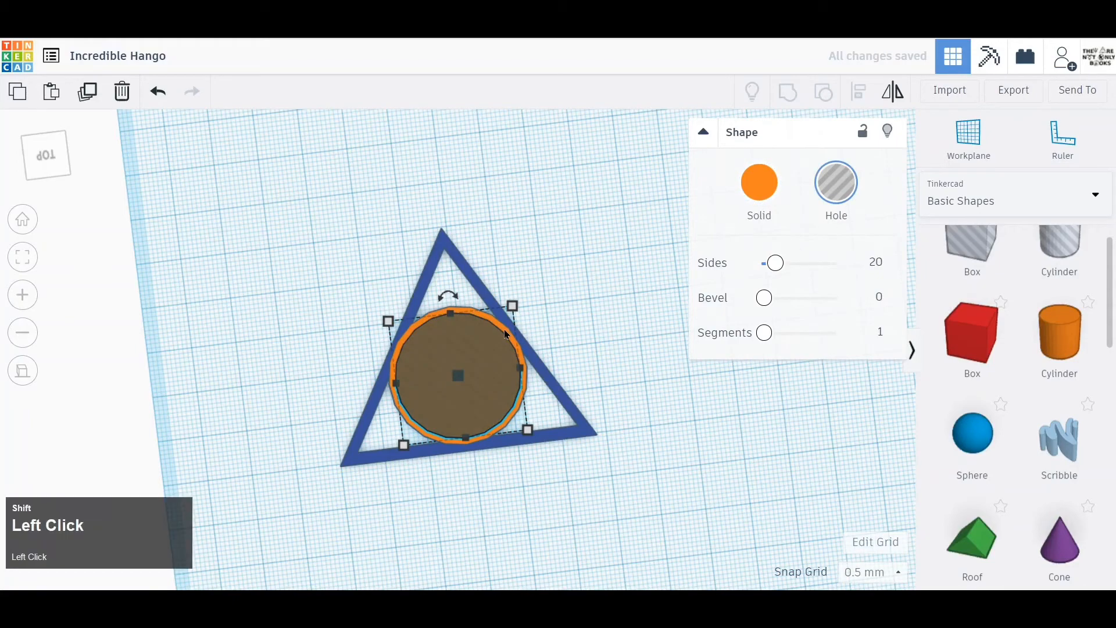
left_click(506, 333, "shift")
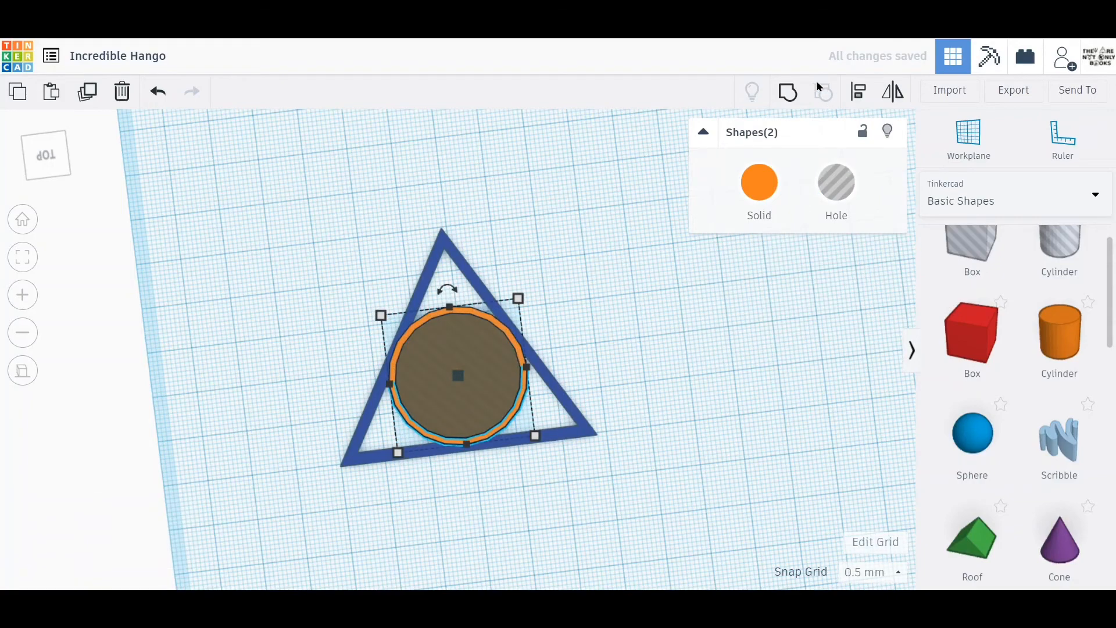
left_click(788, 94)
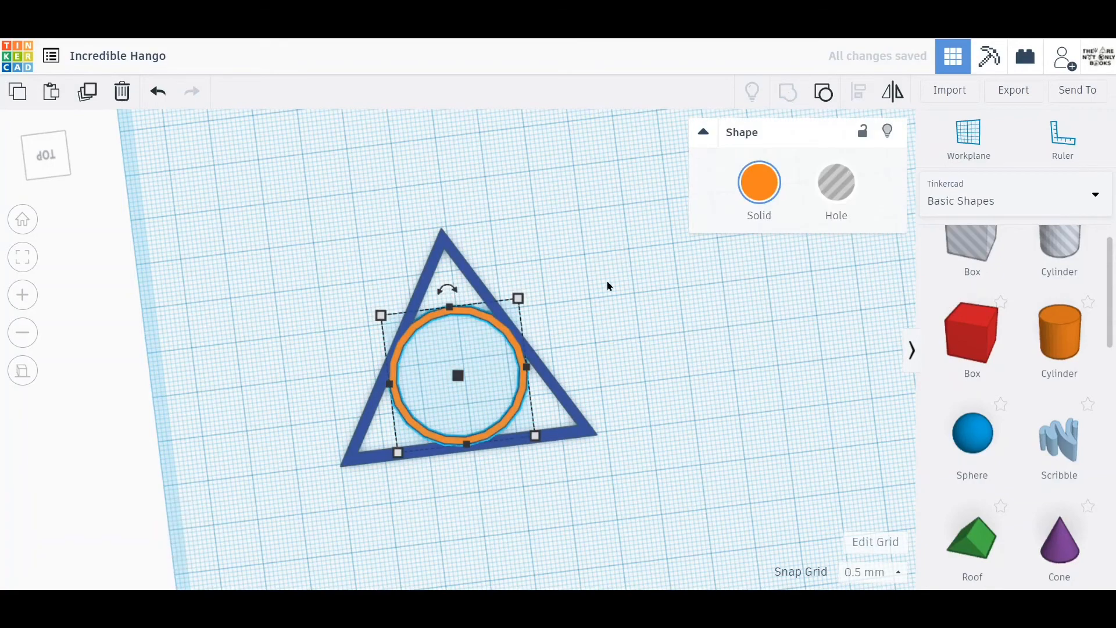
- Add a box and shape it into a thin vertical bar running from the triangle's apex through the ring to its base
left_click(566, 350)
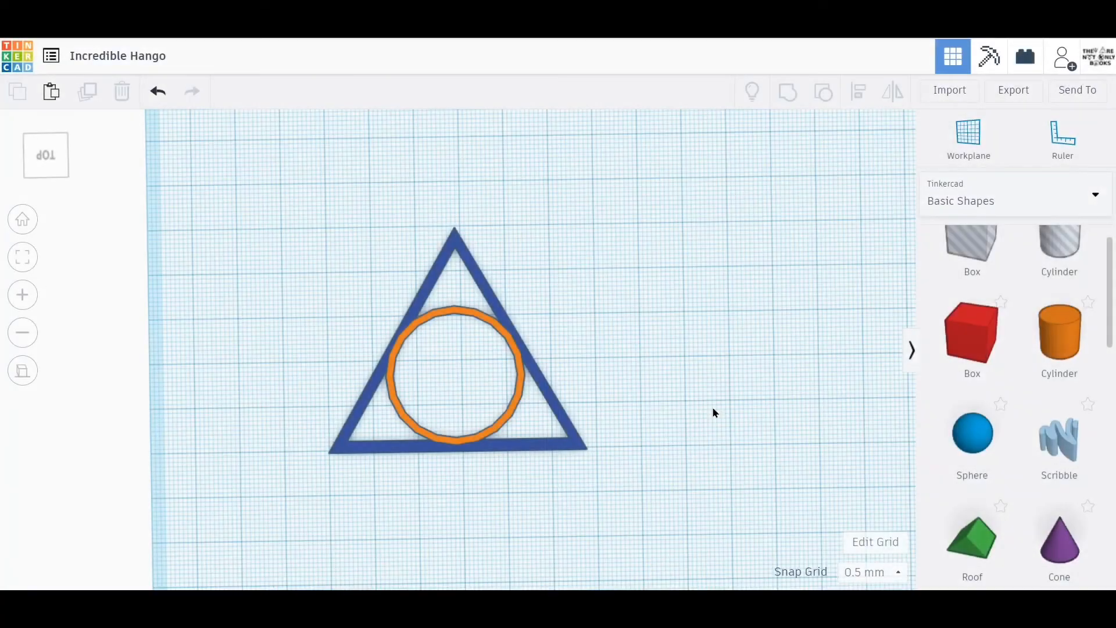
left_click_drag(971, 336, 668, 343)
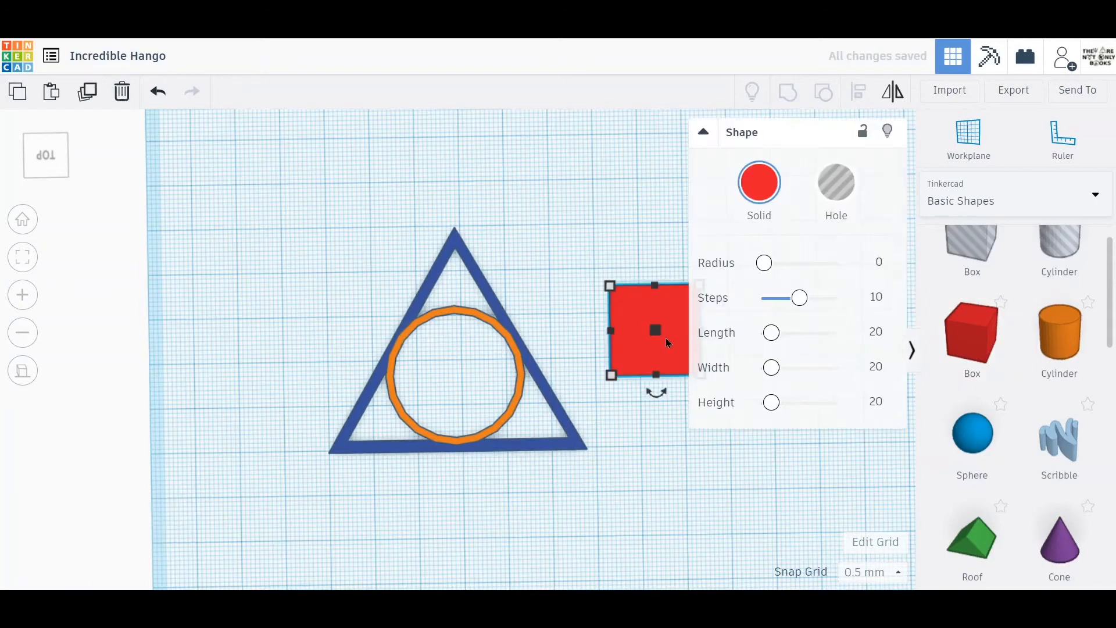
left_click(702, 144)
left_click_drag(702, 334, 457, 448)
right_click_drag(594, 386, 432, 301)
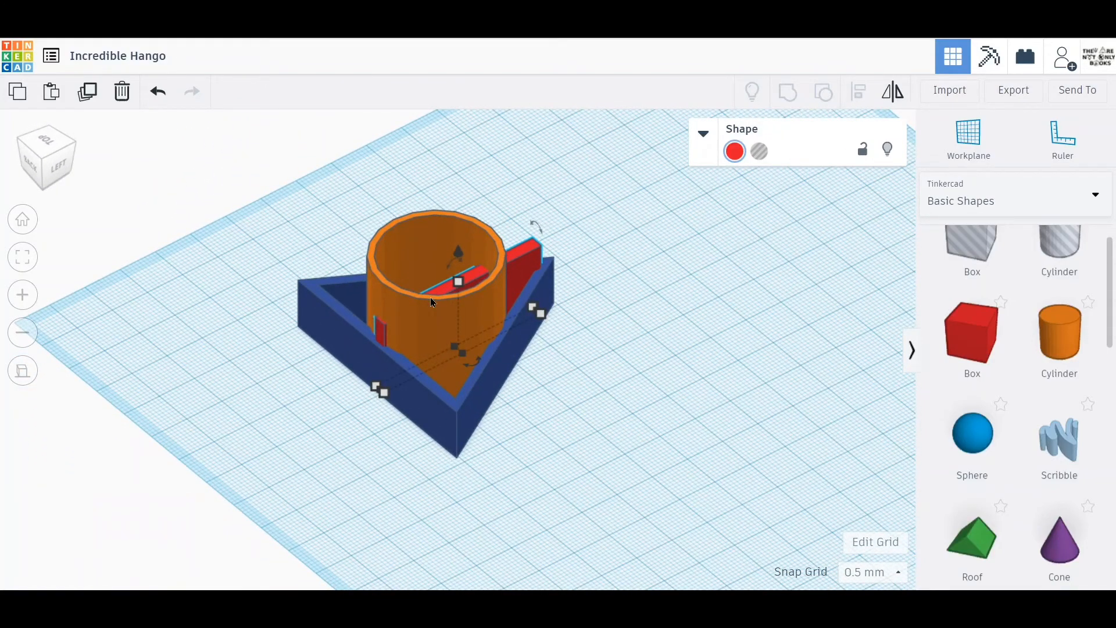
- Lower the ring's height to roughly the level of the triangle frame
left_click(430, 334)
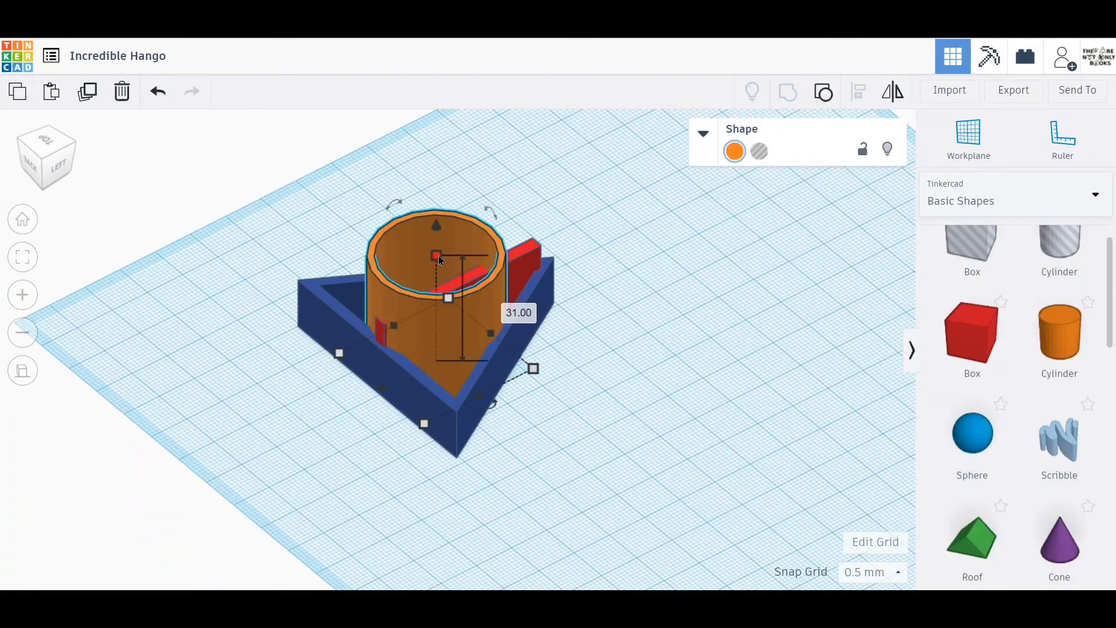
left_click_drag(436, 286, 459, 301)
left_click(411, 314)
right_click_drag(612, 333, 791, 430)
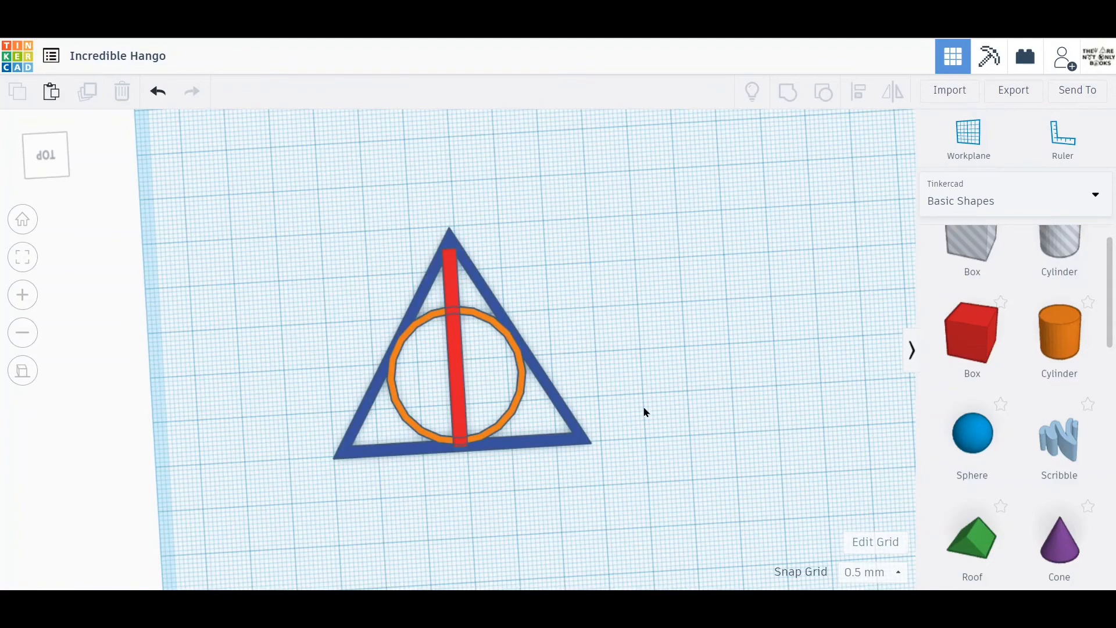
- Add a second box centered below the triangle's base and stretch it away from the frame to about 97.5 mm long as a handle
scroll(512, 409, "down", 3)
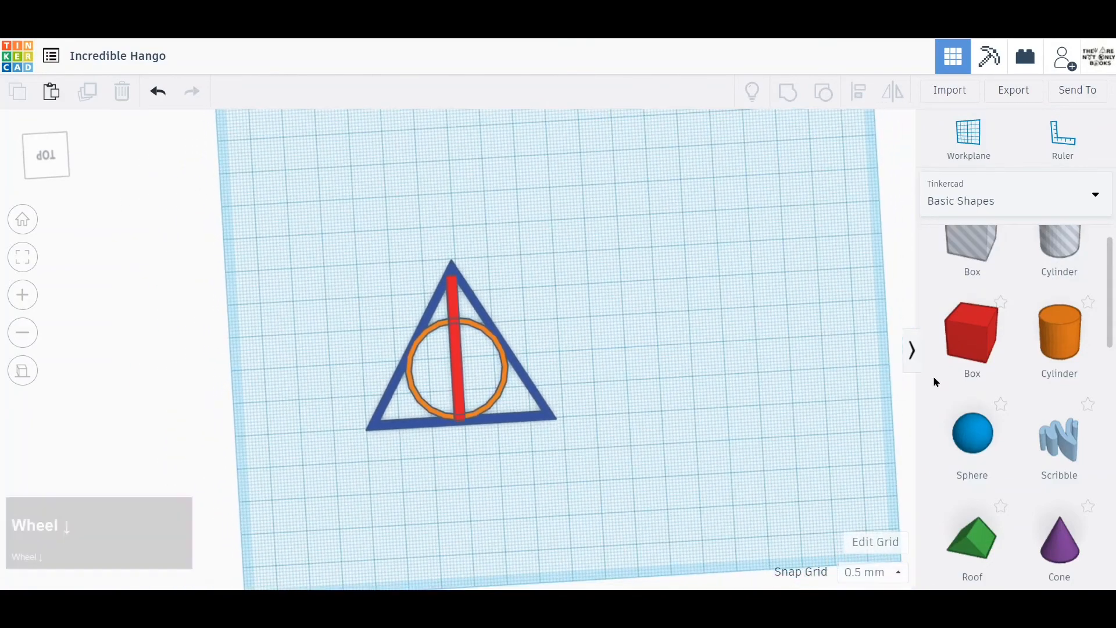
left_click(933, 336)
left_click_drag(933, 336, 468, 588)
scroll(465, 442, "down", 3)
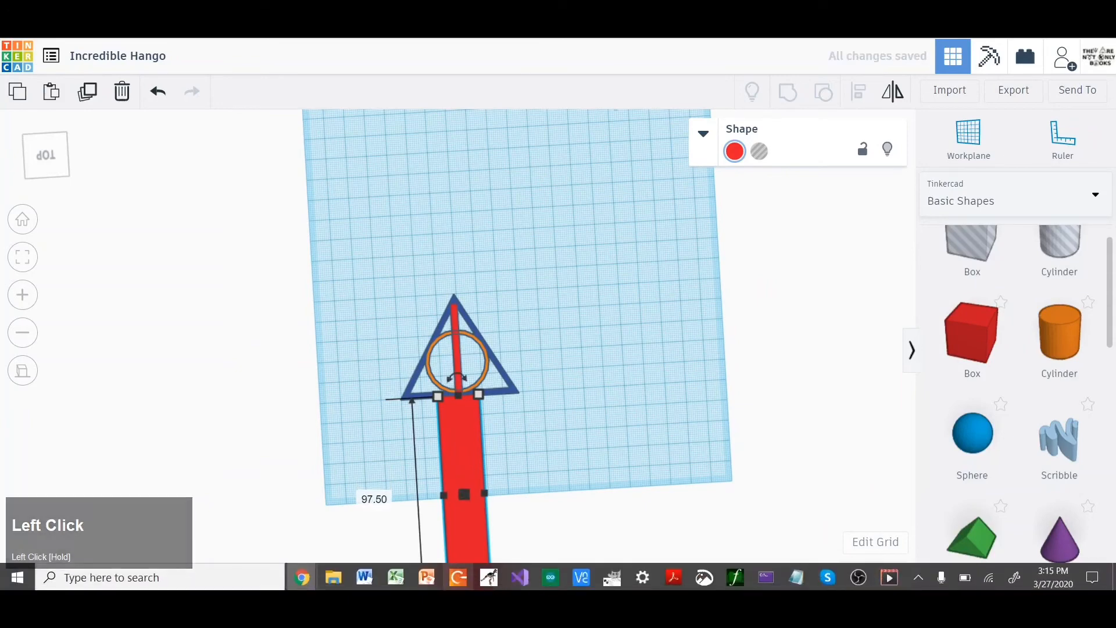
mouse_move(458, 577)
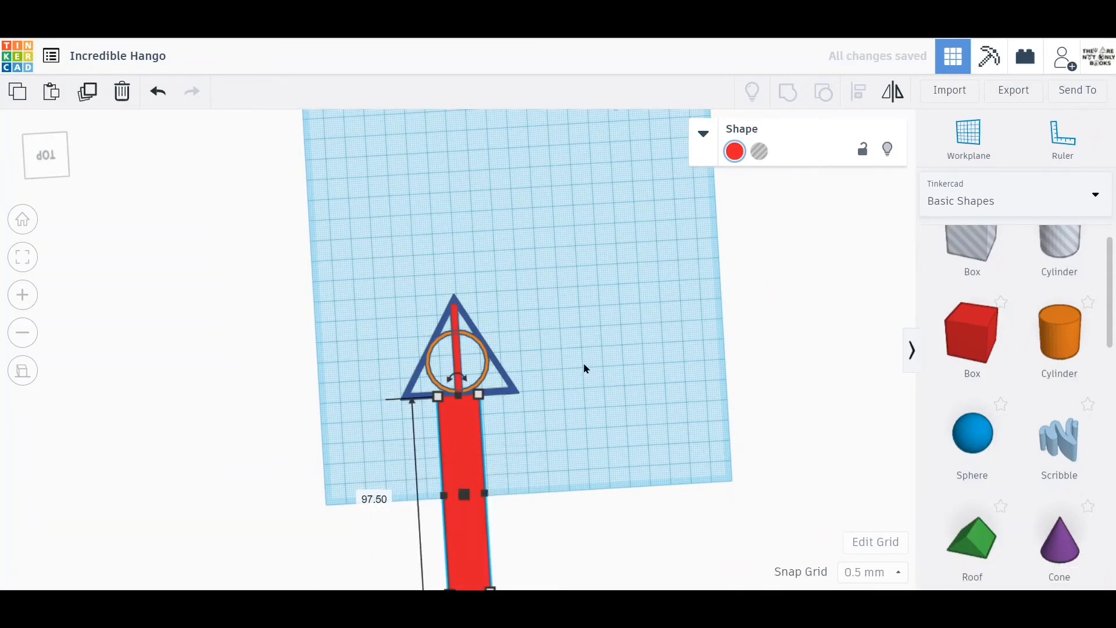
- Reduce the handle box's height to roughly match the triangle frame
right_click_drag(564, 406, 385, 357)
left_click_drag(338, 388, 339, 399)
left_click(512, 437)
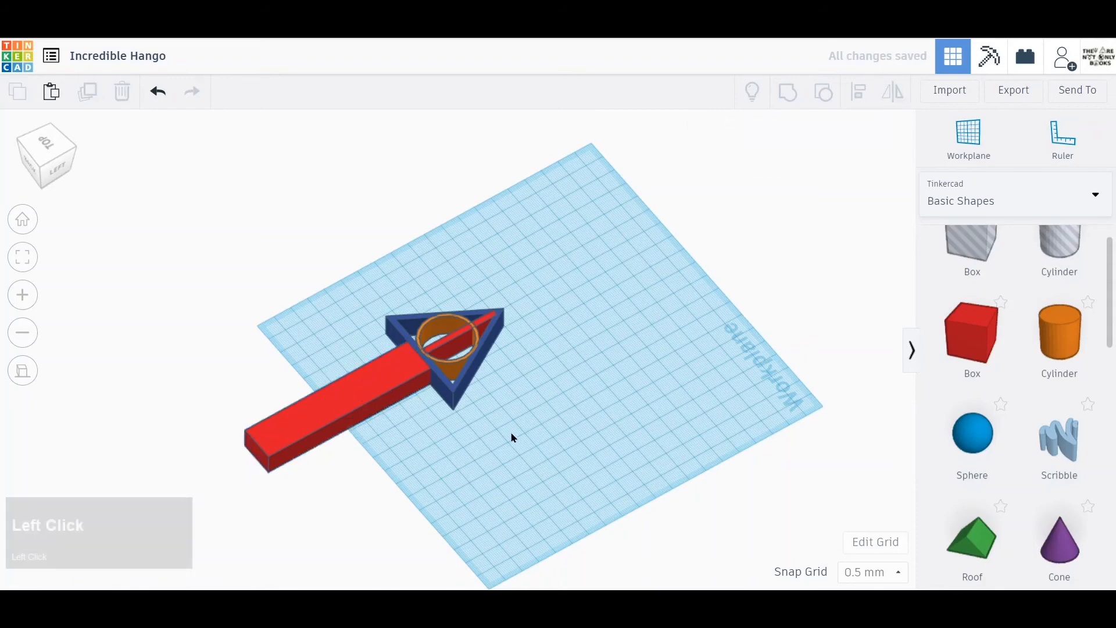
right_click(500, 433)
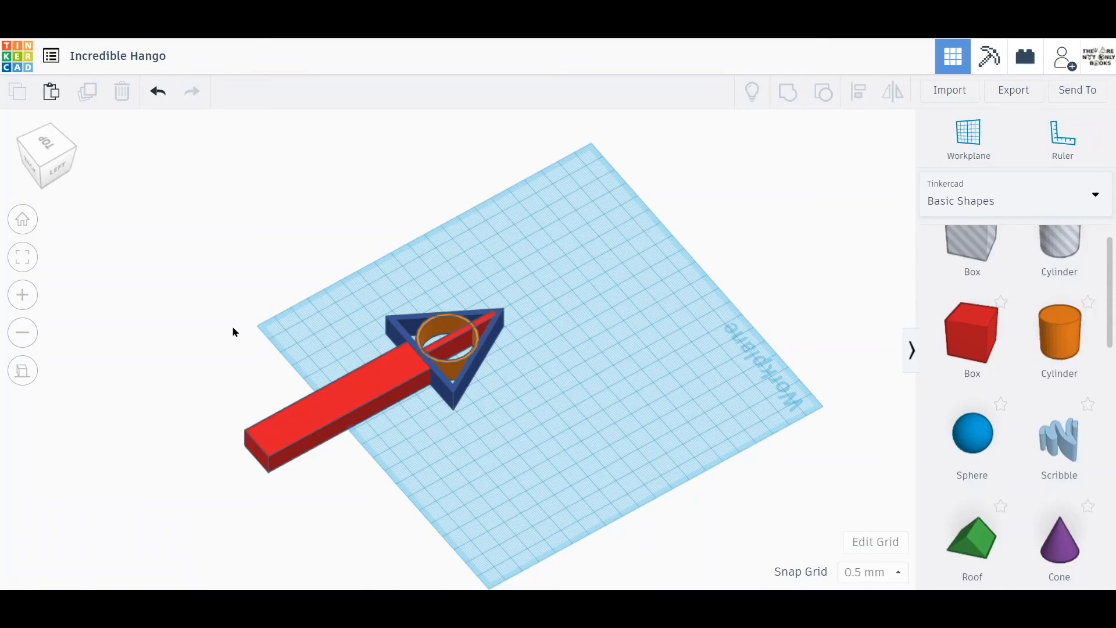
right_click_drag(231, 332, 378, 377)
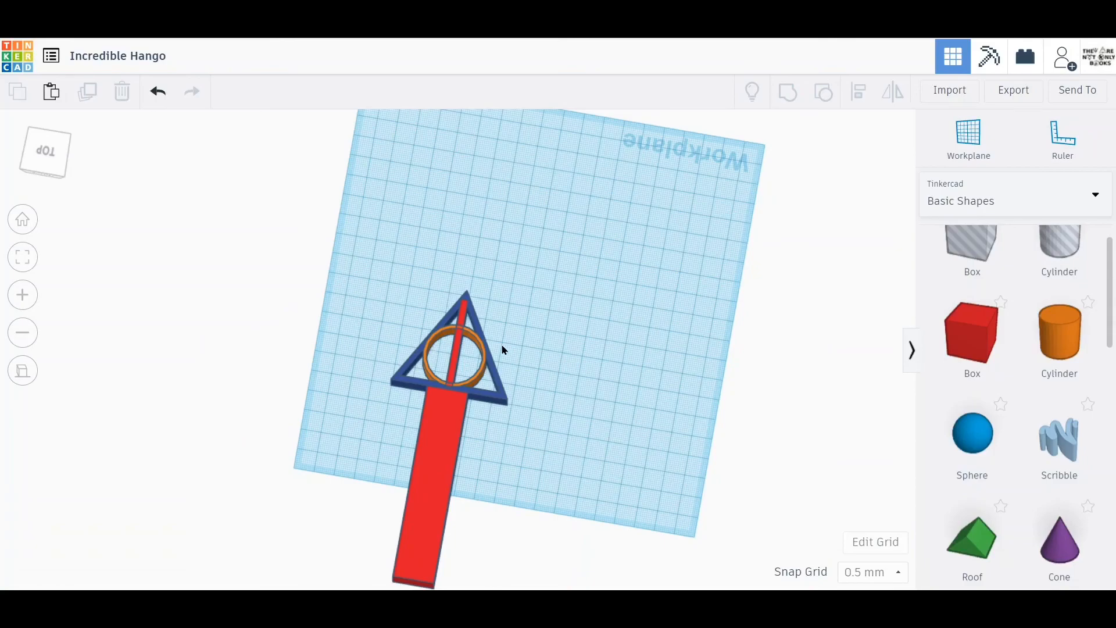